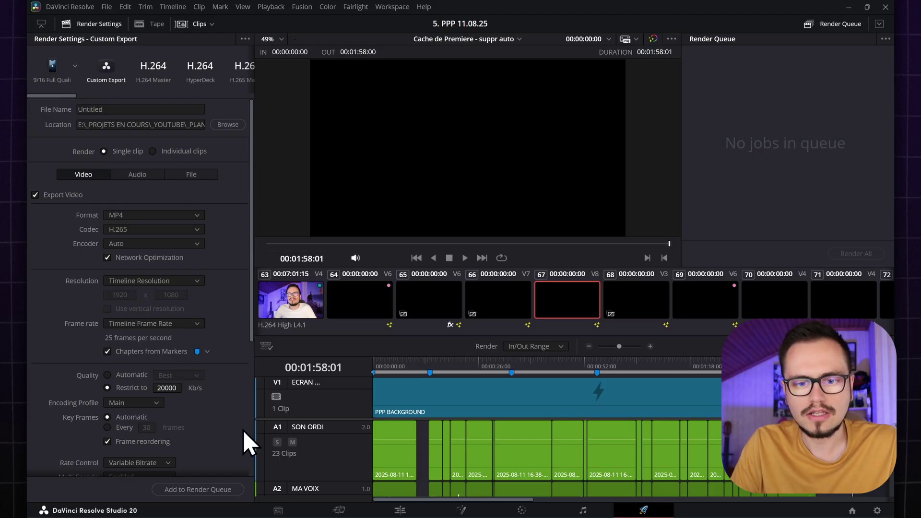
# Examine the render preset options and the current video and audio export settings.
pyautogui.click(246, 39)
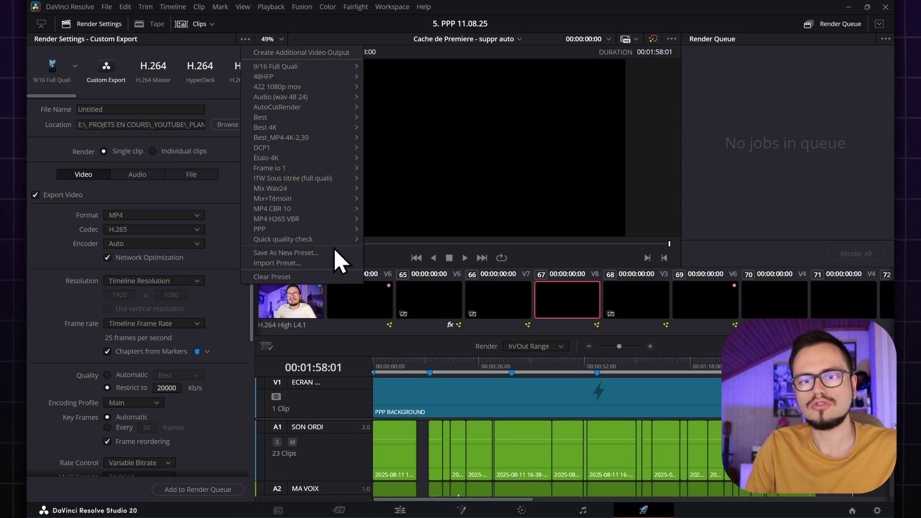
pyautogui.moveTo(327, 242)
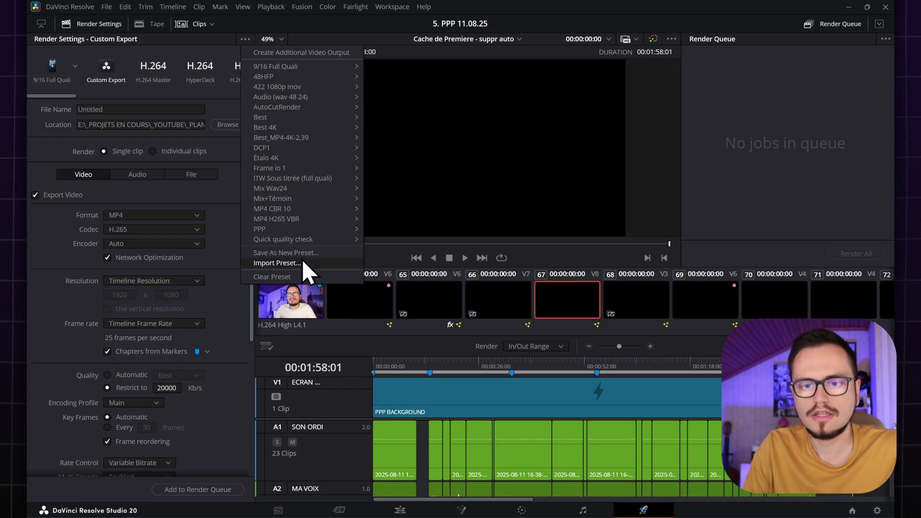
pyautogui.click(220, 230)
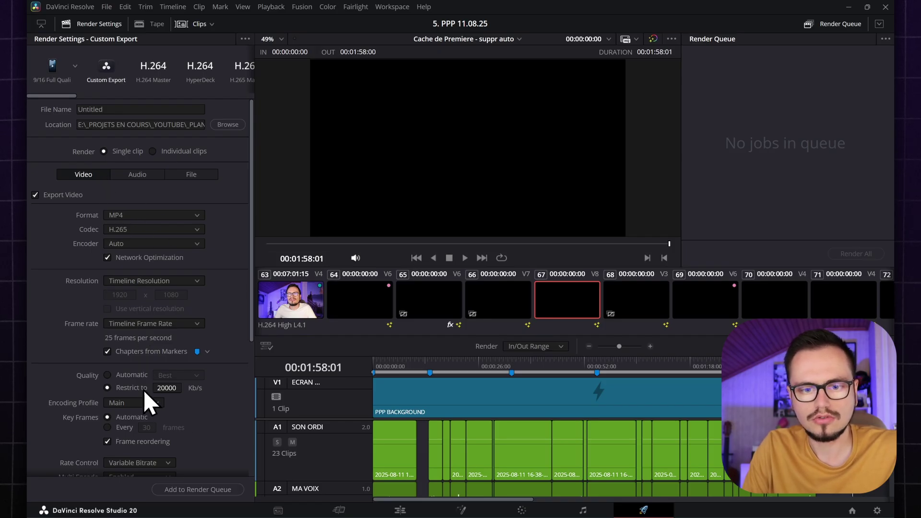
pyautogui.scroll(-5, 216, 406)
pyautogui.scroll(5, 216, 405)
pyautogui.click(145, 177)
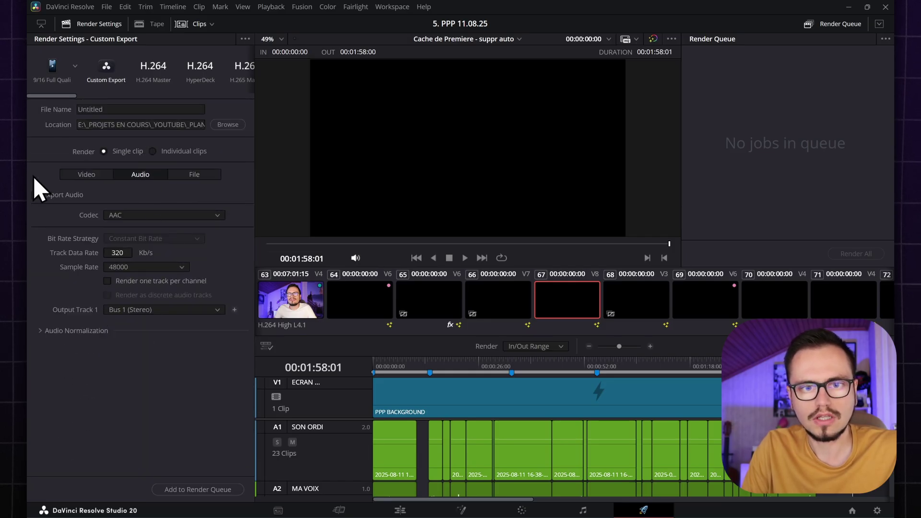
pyautogui.click(77, 175)
pyautogui.click(245, 38)
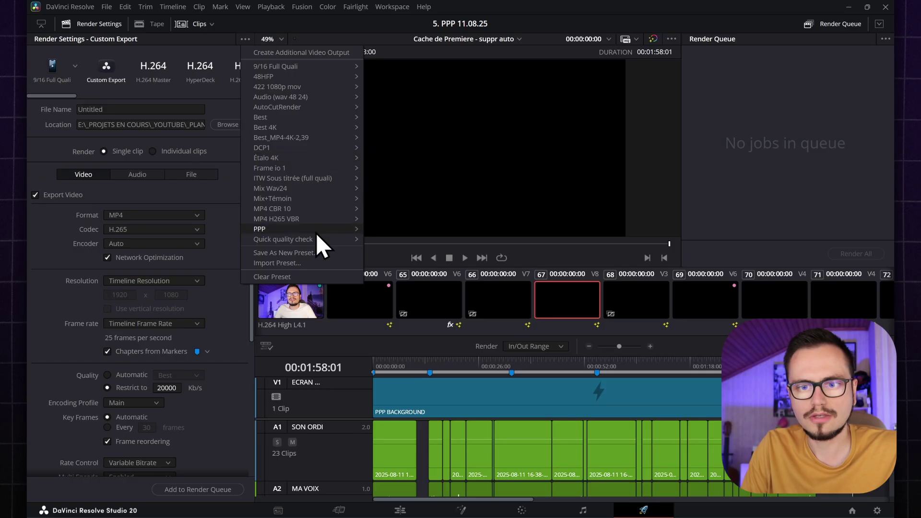
pyautogui.click(311, 256)
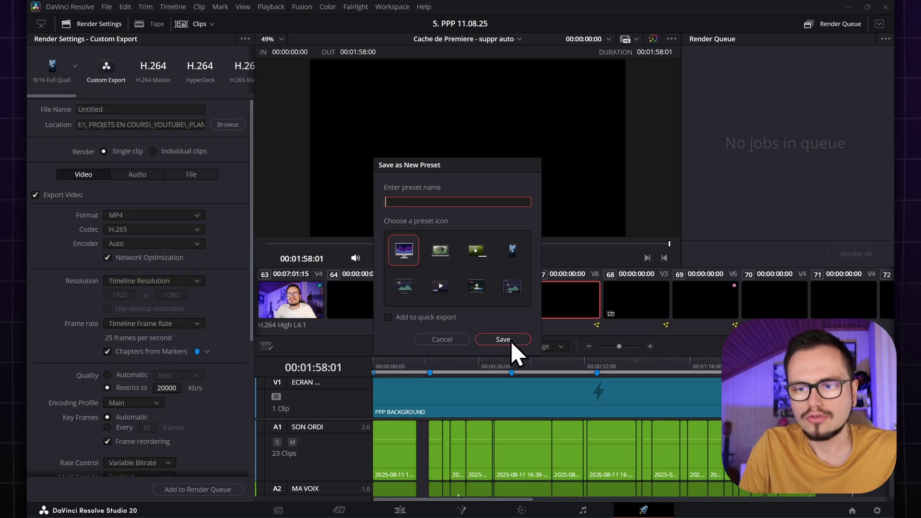
pyautogui.click(449, 339)
pyautogui.click(246, 40)
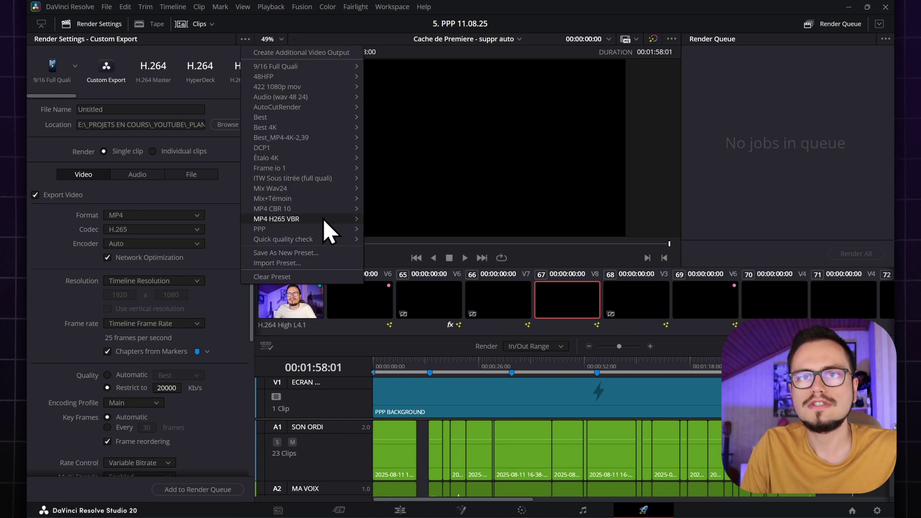
pyautogui.moveTo(323, 218)
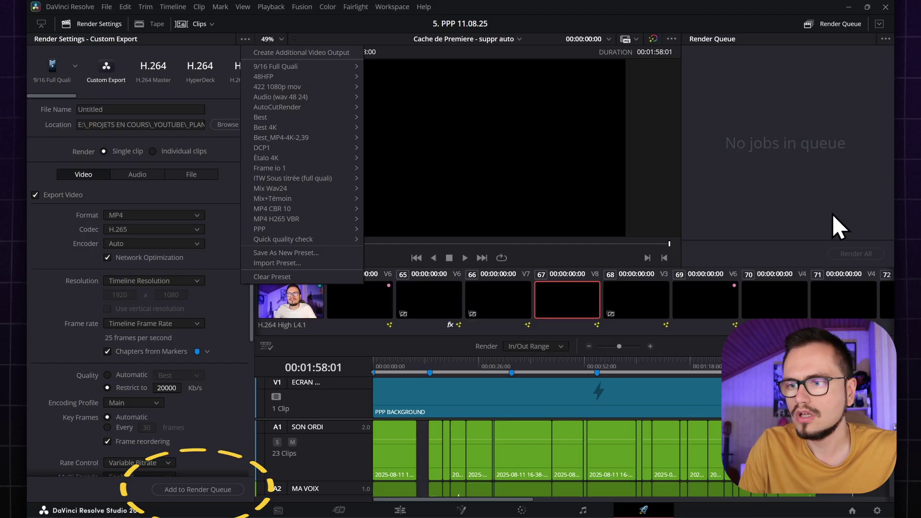
pyautogui.click(860, 244)
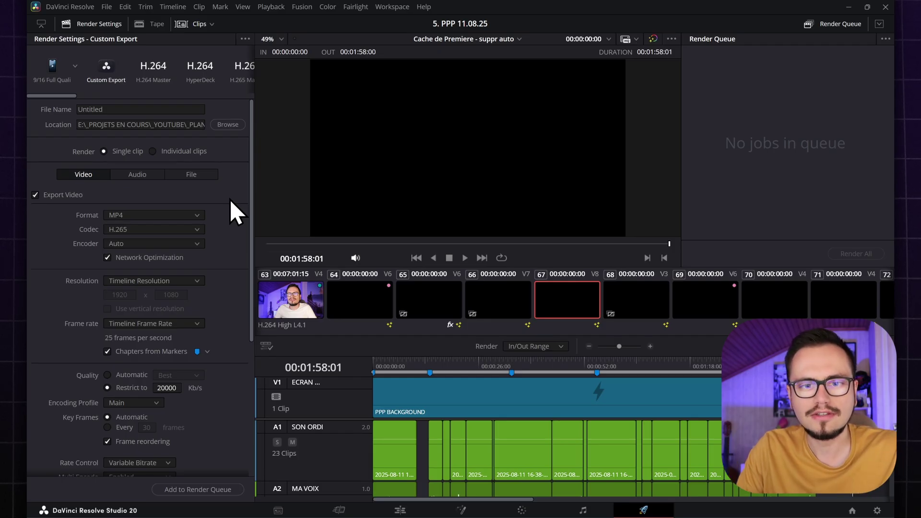
# Set the export resolution to 1080 x 1080 HD Square and restrict the video quality to 12000 Kb/s.
pyautogui.click(154, 280)
pyautogui.click(153, 304)
pyautogui.doubleClick(126, 295)
pyautogui.write('1080')
pyautogui.press('Tab')
pyautogui.write('12000')
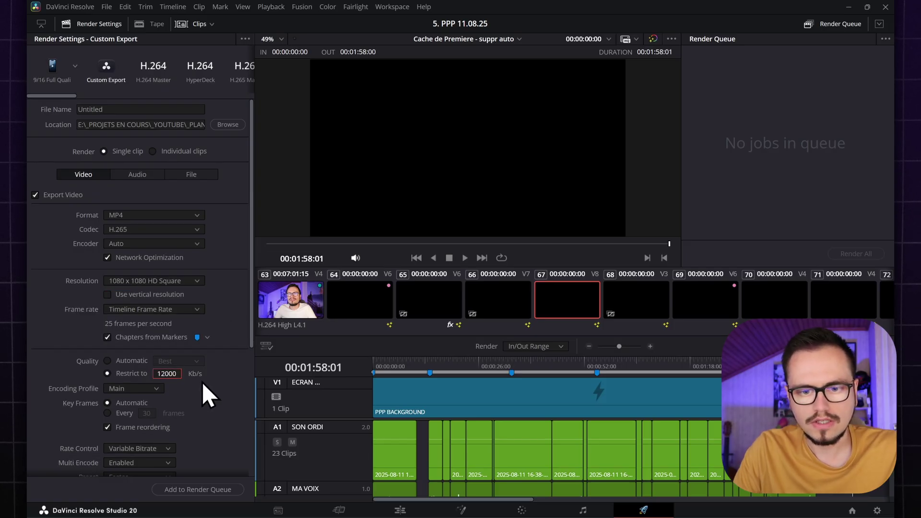
pyautogui.click(252, 358)
pyautogui.scroll(-1, 254, 361)
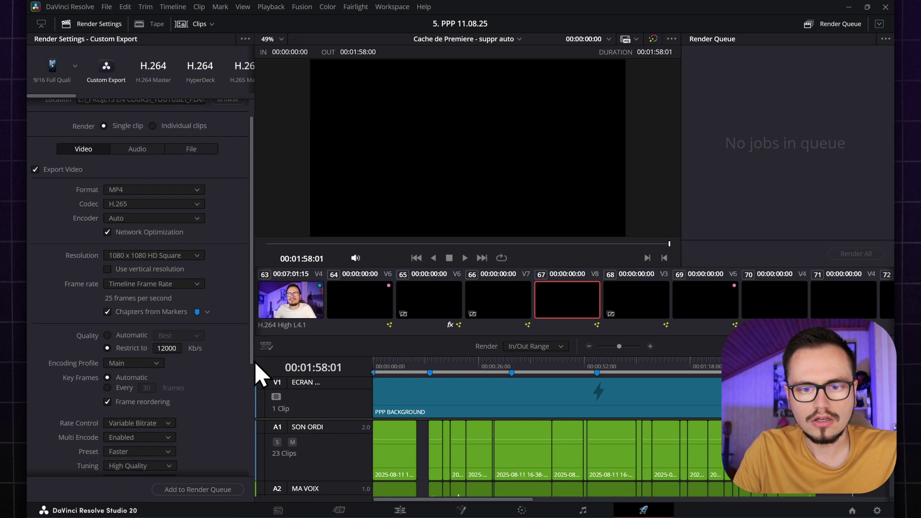
pyautogui.scroll(1, 122, 246)
# Turn off audio export for this render and return to the video settings.
pyautogui.click(142, 176)
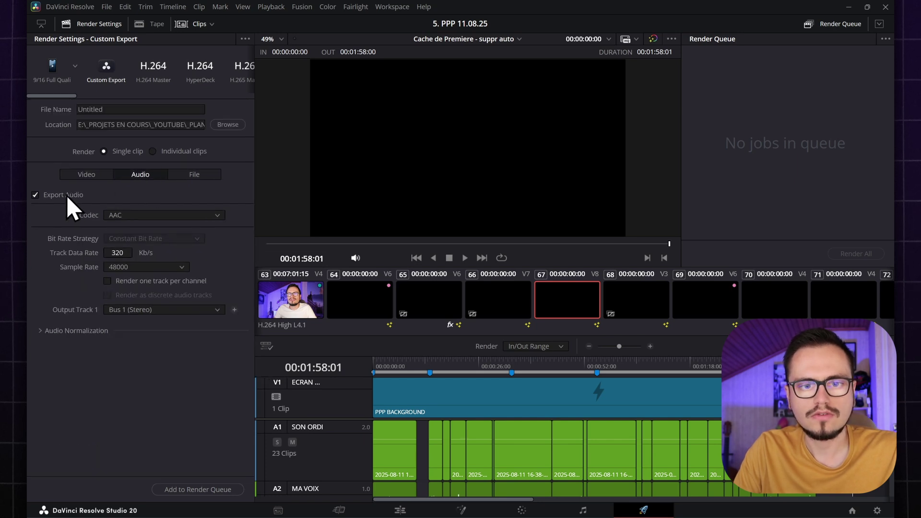
pyautogui.click(74, 197)
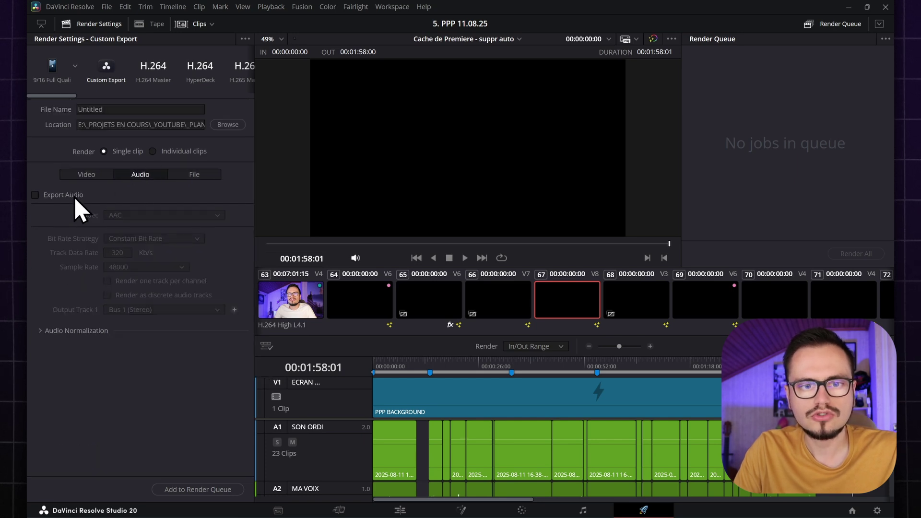
pyautogui.click(102, 174)
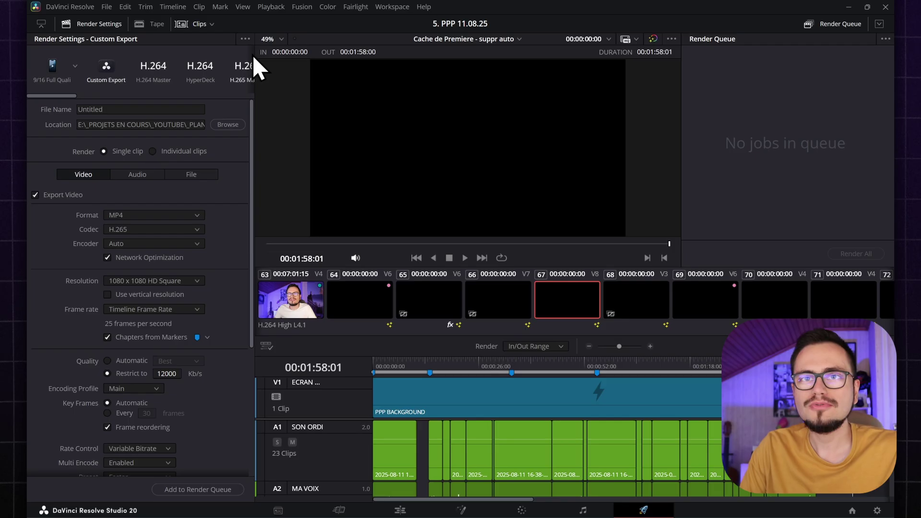
# Save the render settings as a new preset named "Carré sans son" with the laptop icon, and add it to quick export.
pyautogui.click(245, 39)
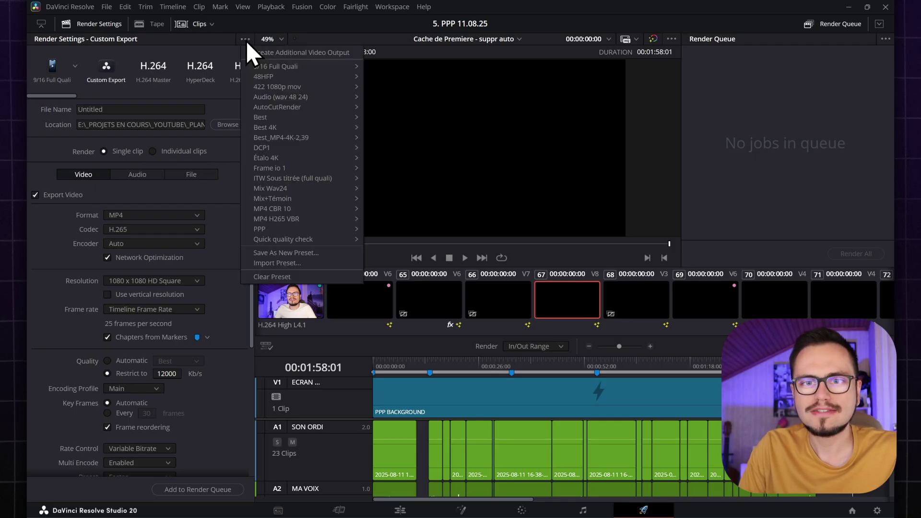
pyautogui.click(281, 253)
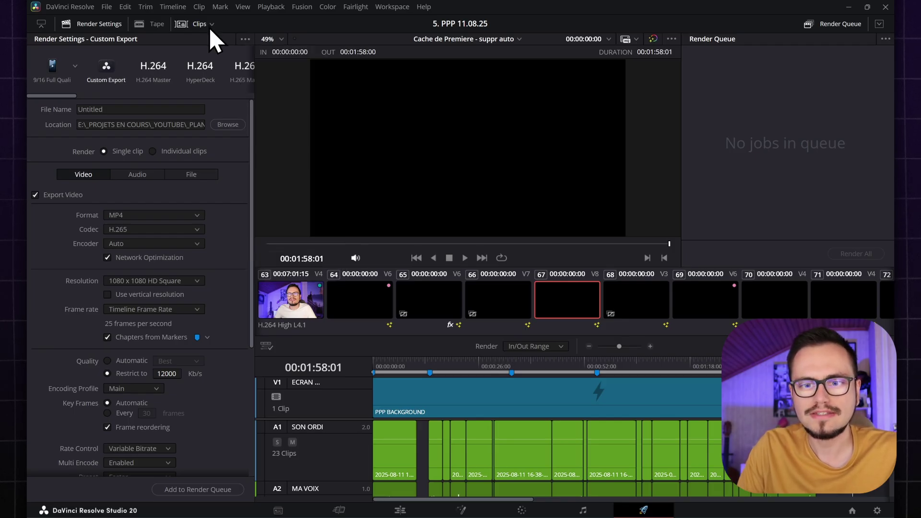
pyautogui.click(245, 38)
pyautogui.click(302, 253)
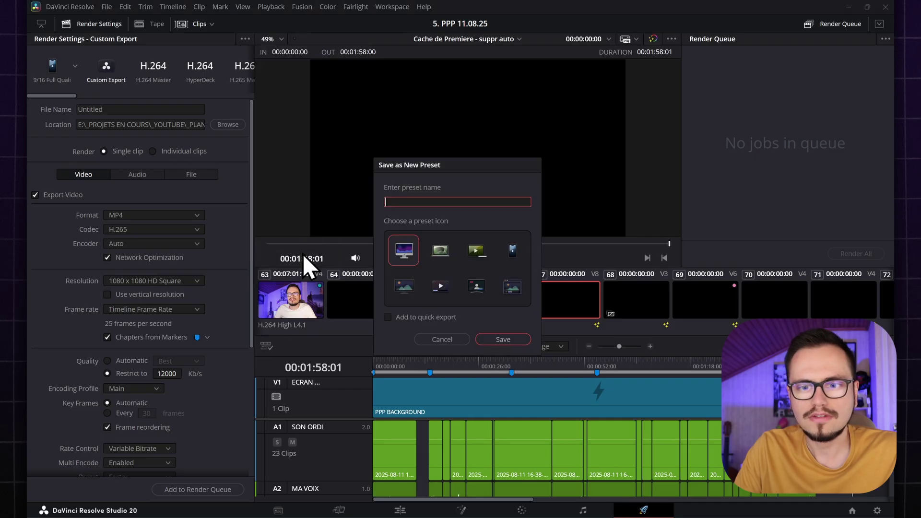
pyautogui.write('Carré sans son')
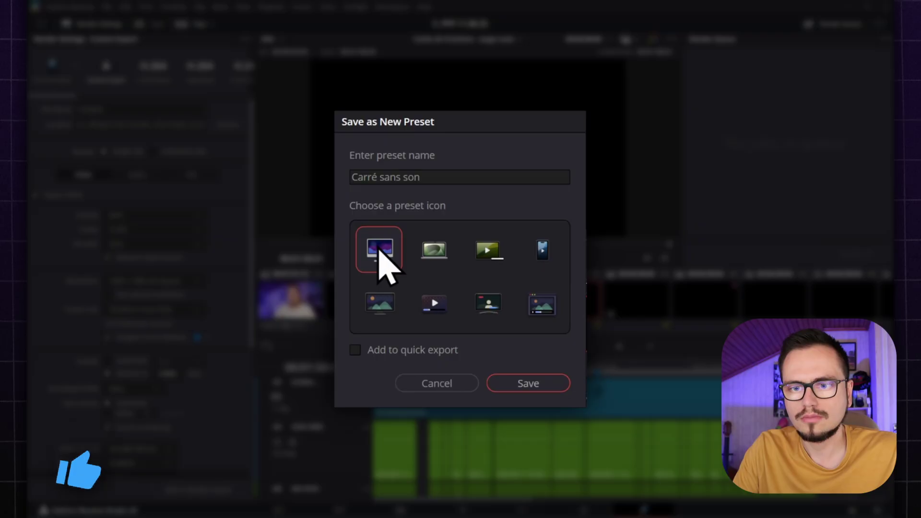
pyautogui.click(441, 254)
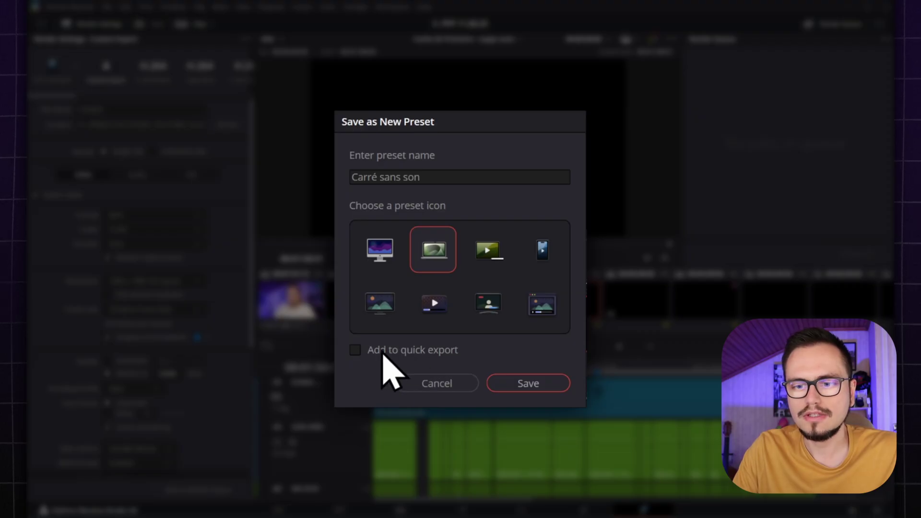
pyautogui.click(355, 351)
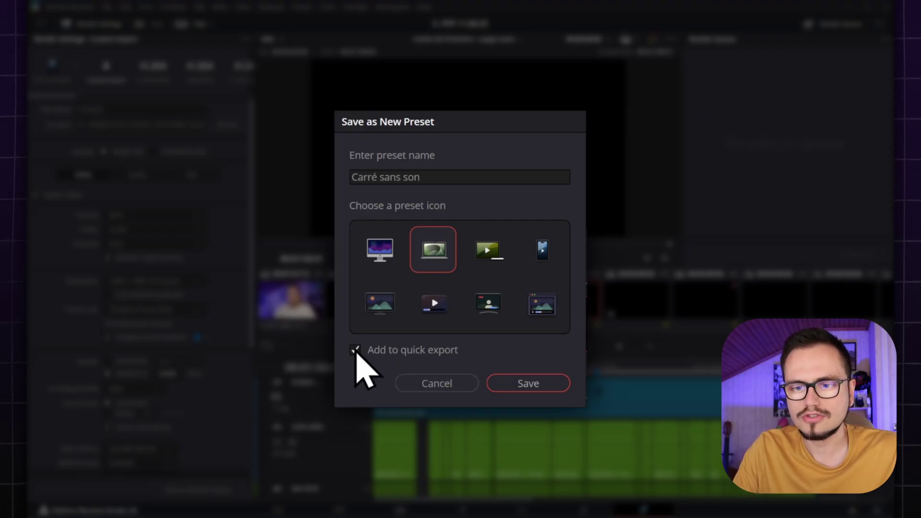
pyautogui.click(547, 389)
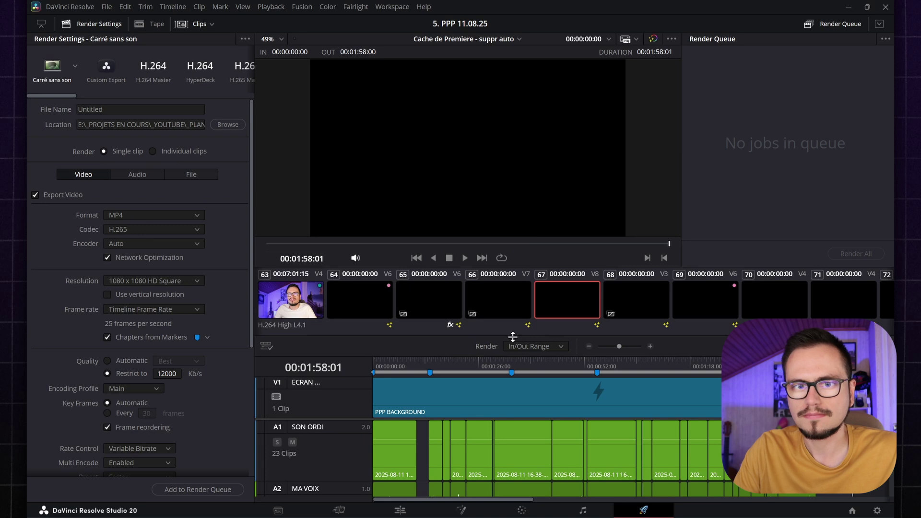
pyautogui.click(75, 67)
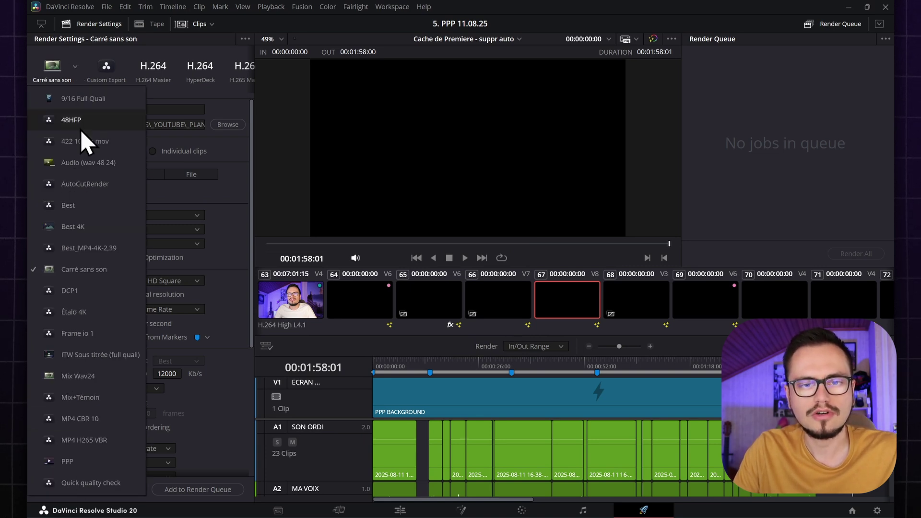
pyautogui.click(65, 40)
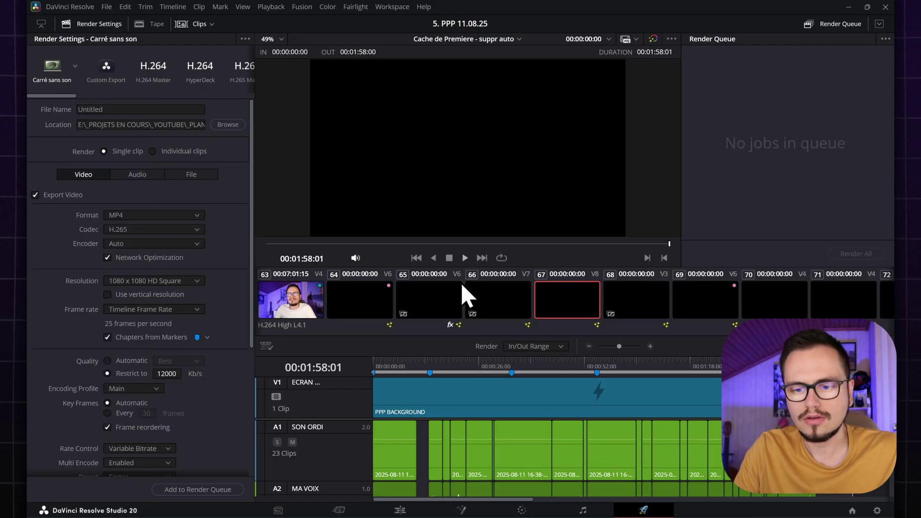
# Switch to the Edit page, open Quick Export and choose the Carré sans son preset.
pyautogui.click(401, 511)
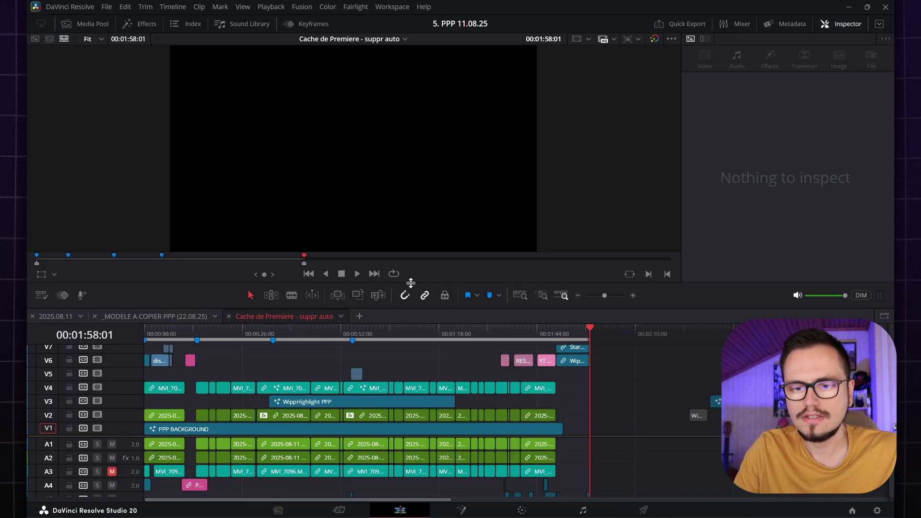
pyautogui.click(697, 23)
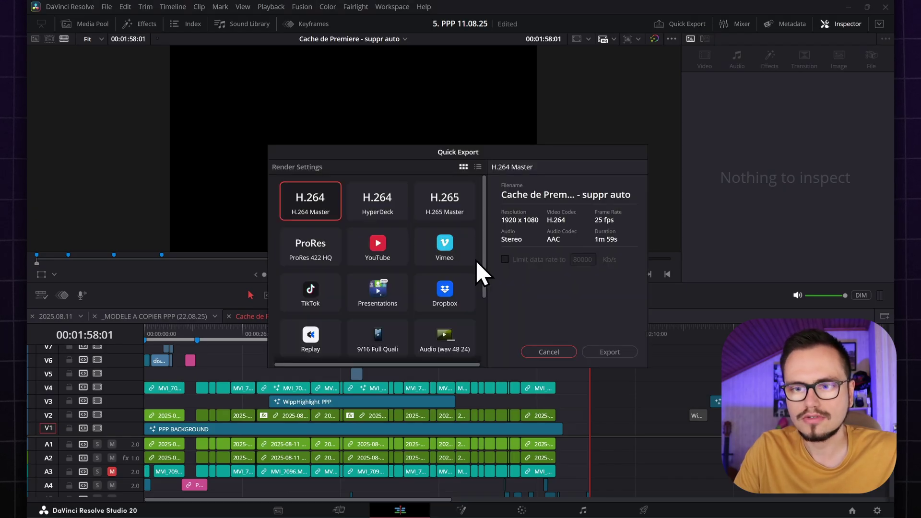
pyautogui.scroll(-3, 477, 262)
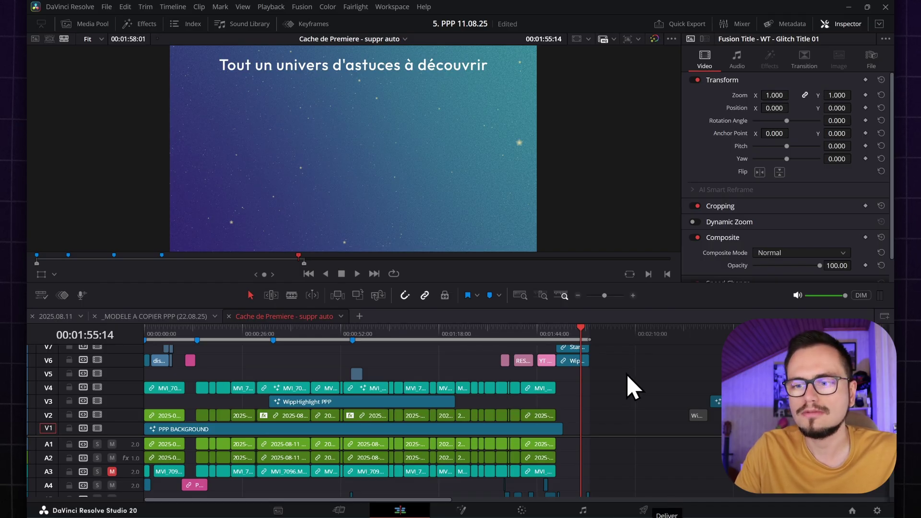
# Start a Carré sans son quick export to "Cache de Premiere - suppr auto.mp4" in the _EXPORTS PPP folder, and cancel the render.
pyautogui.click(680, 29)
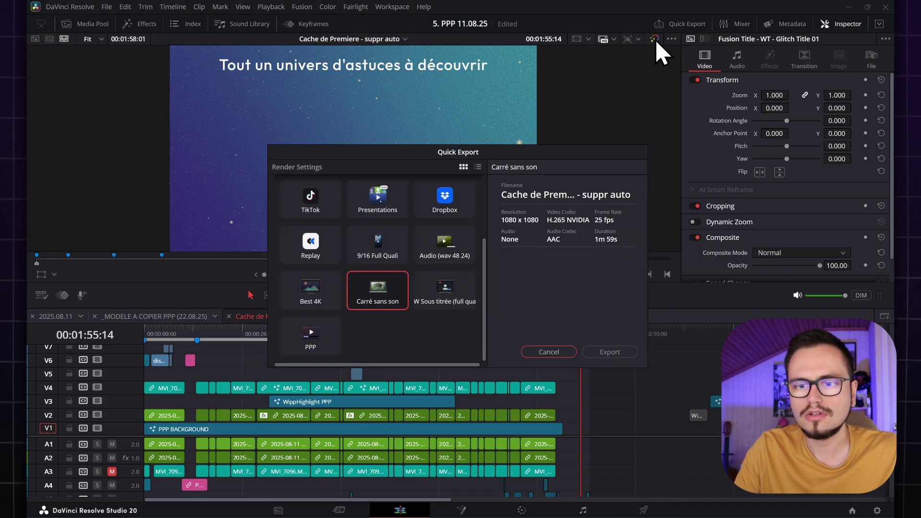
pyautogui.click(614, 353)
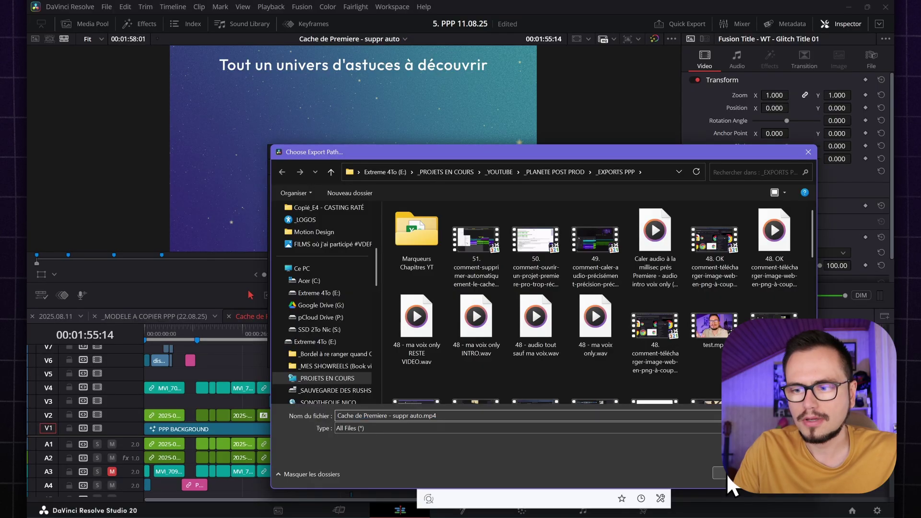
pyautogui.click(726, 473)
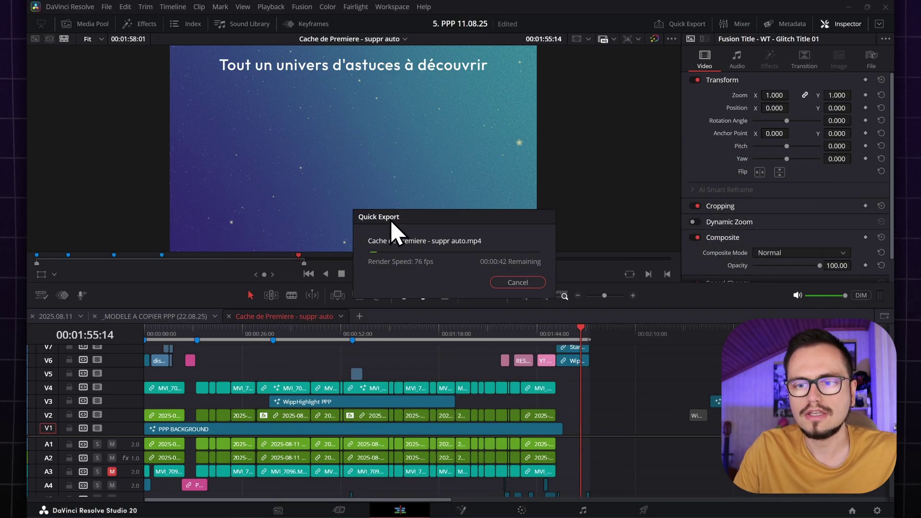
pyautogui.click(533, 283)
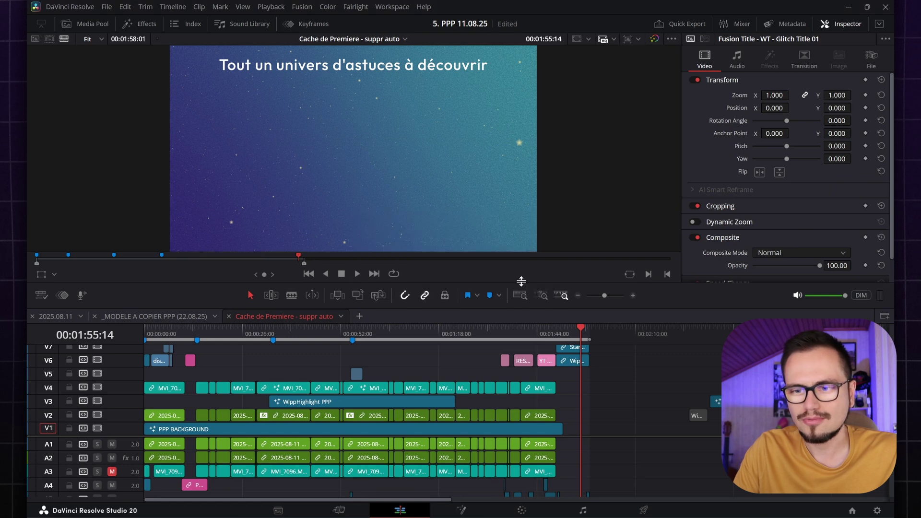
# Reopen Quick Export and compare the settings of the H.264 Master, H.265 Master and HyperDeck presets.
pyautogui.click(700, 26)
pyautogui.scroll(3, 434, 264)
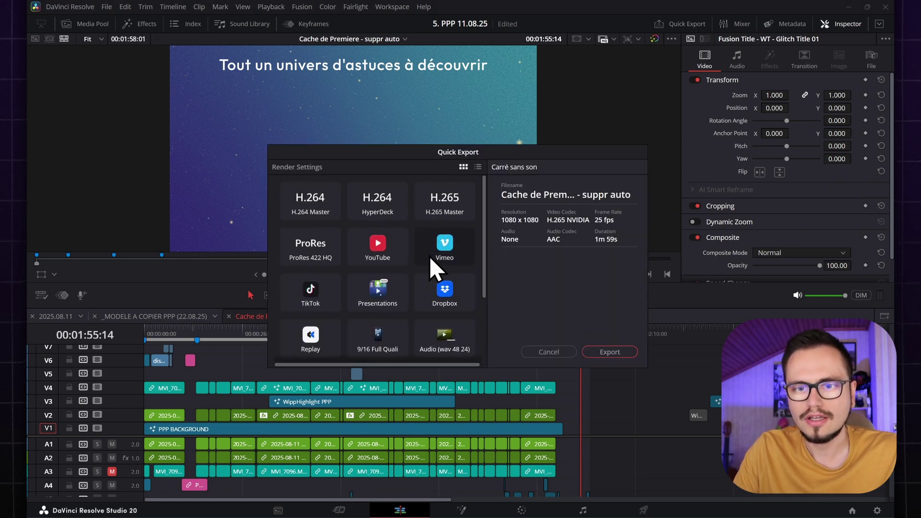
pyautogui.click(336, 213)
pyautogui.click(437, 213)
pyautogui.click(396, 210)
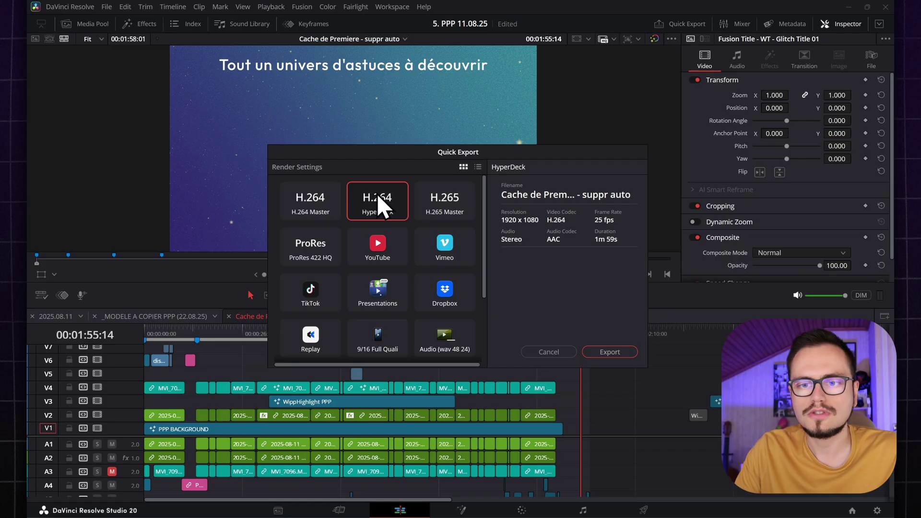
pyautogui.click(322, 218)
pyautogui.click(441, 213)
# Choose the H.264 Master preset for quick export and toggle its data rate limit on and back off.
pyautogui.click(318, 217)
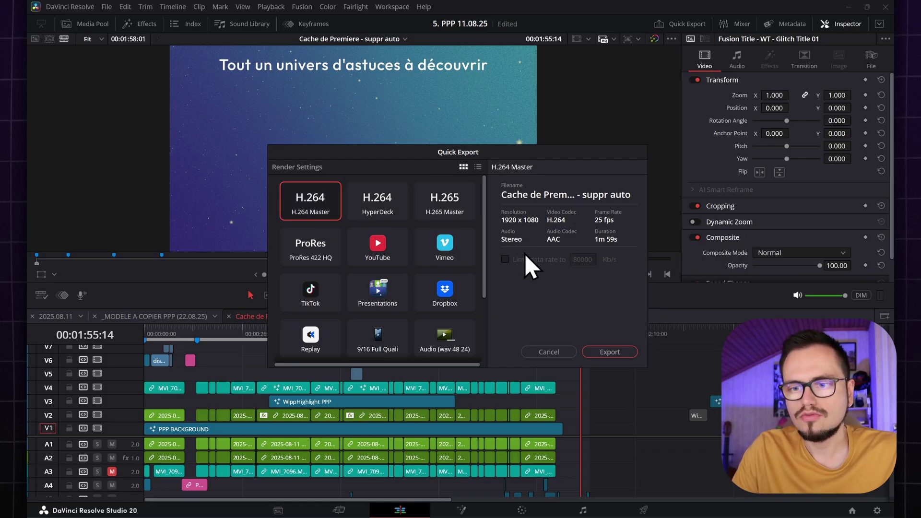
pyautogui.click(505, 260)
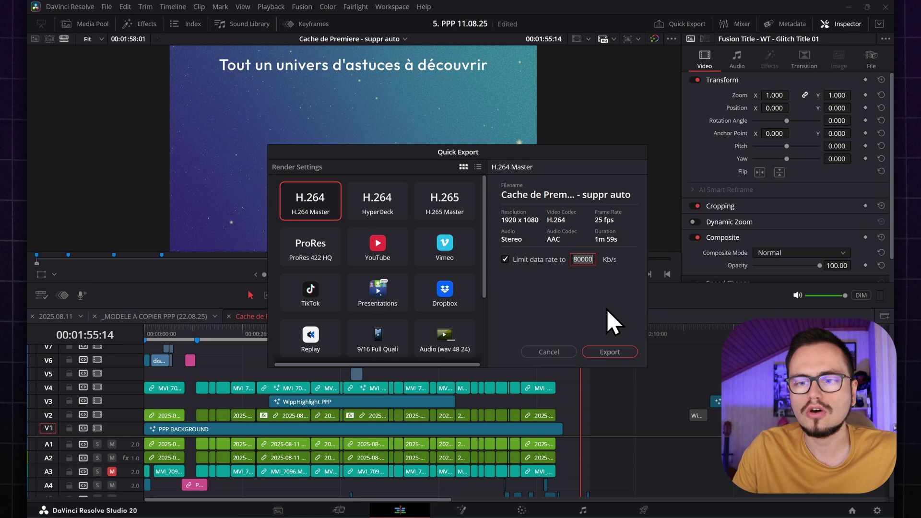
pyautogui.click(505, 259)
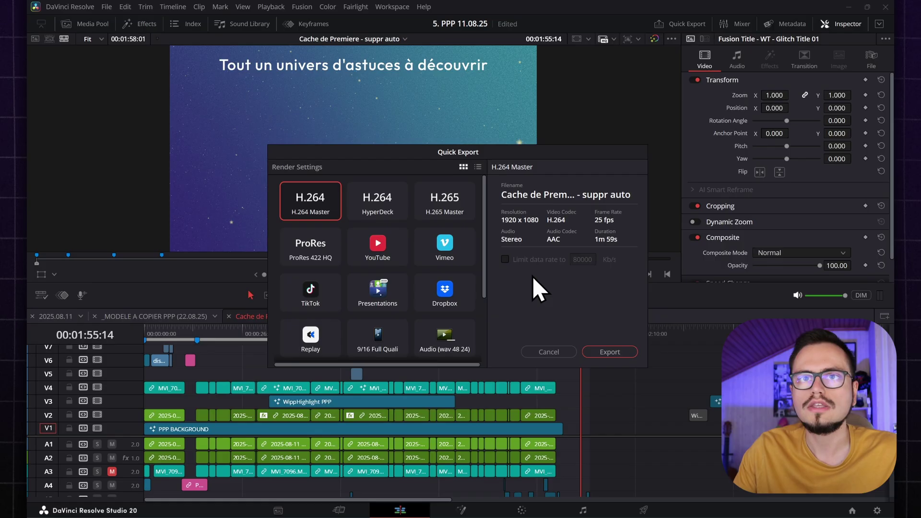
# Turn on the data rate limit for the H.264 Master preset and open its Kb/s value for editing.
pyautogui.click(505, 260)
pyautogui.click(582, 259)
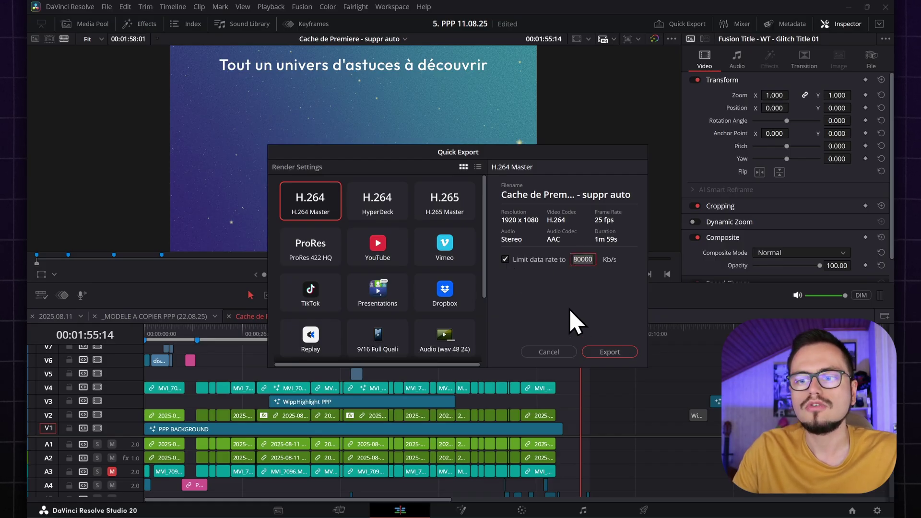
# Review the quick export settings of YouTube, 9/16 Full Quali, Audio (wav 48 24), Best 4K, Carré sans son and ITW Sous titrée (full quali).
pyautogui.scroll(-1, 408, 216)
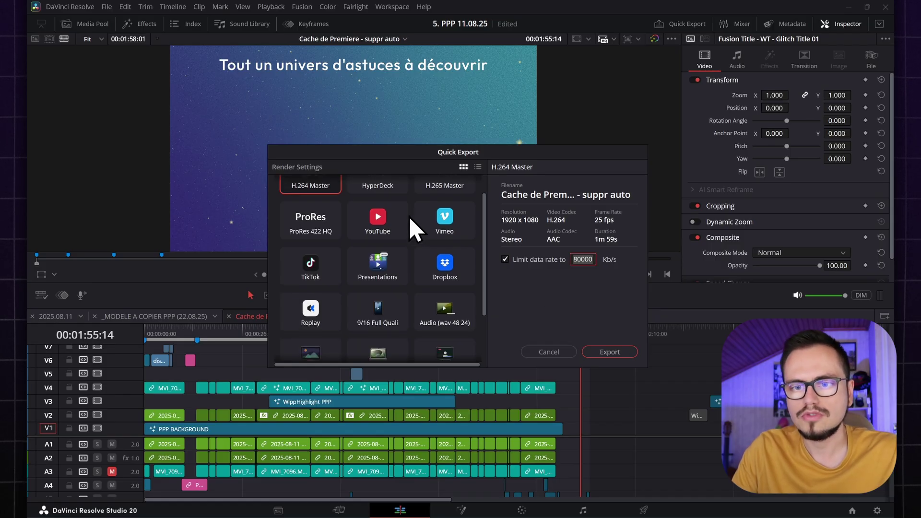
pyautogui.click(395, 217)
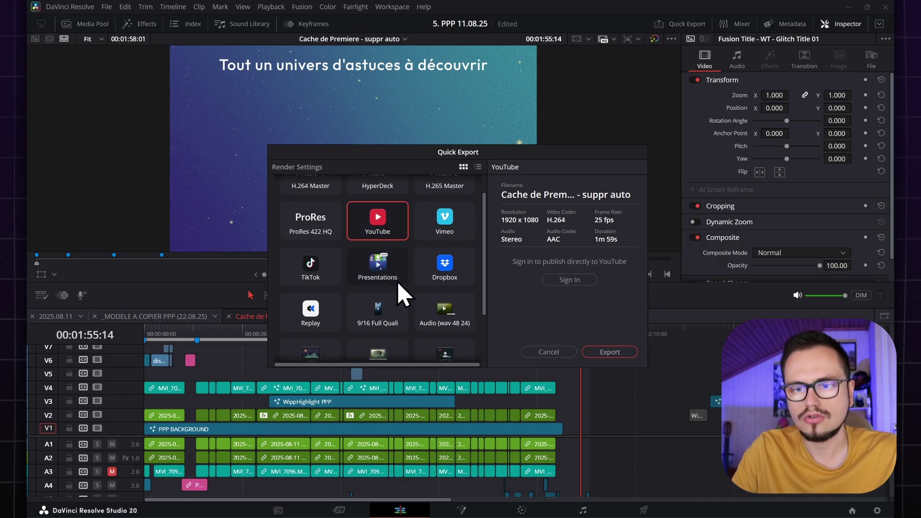
pyautogui.scroll(-3, 432, 294)
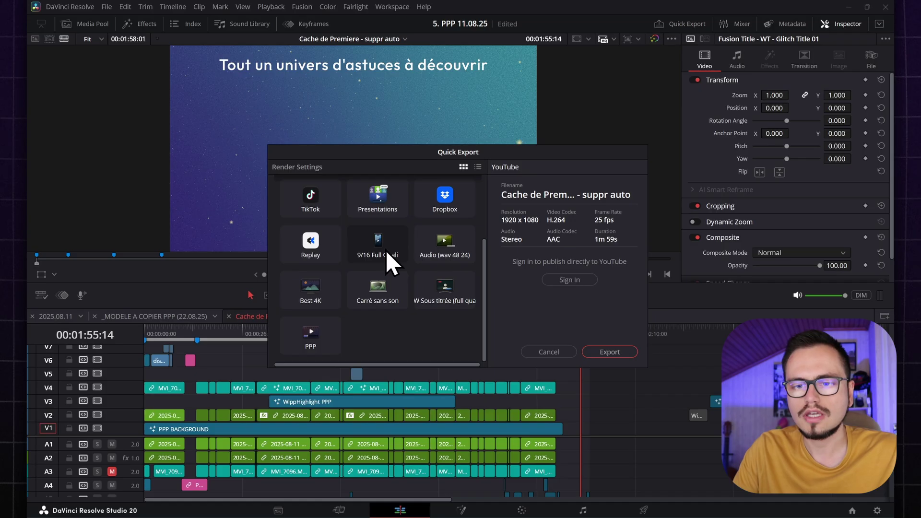
pyautogui.click(386, 252)
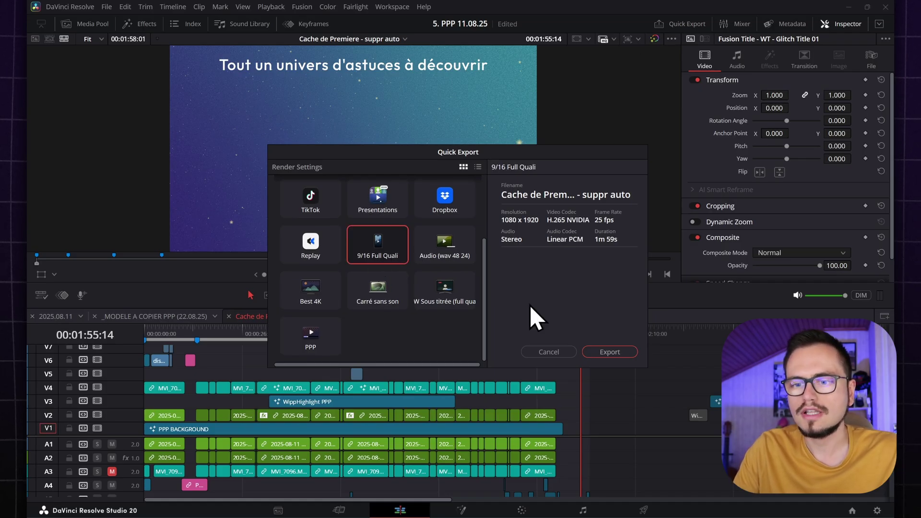
pyautogui.click(458, 240)
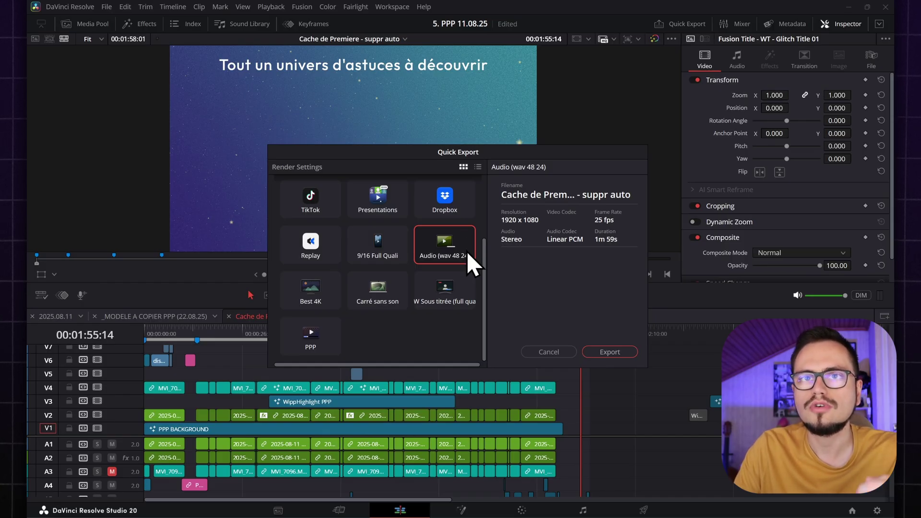
pyautogui.click(321, 298)
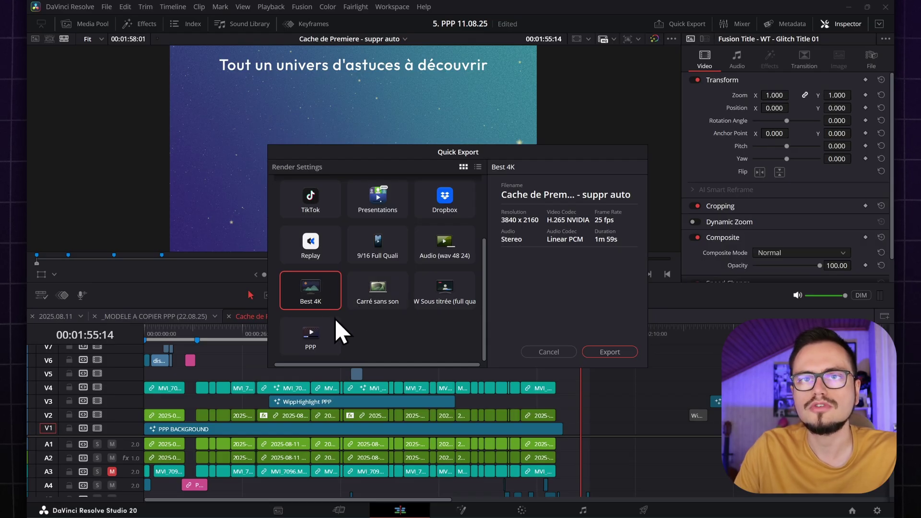
pyautogui.click(384, 304)
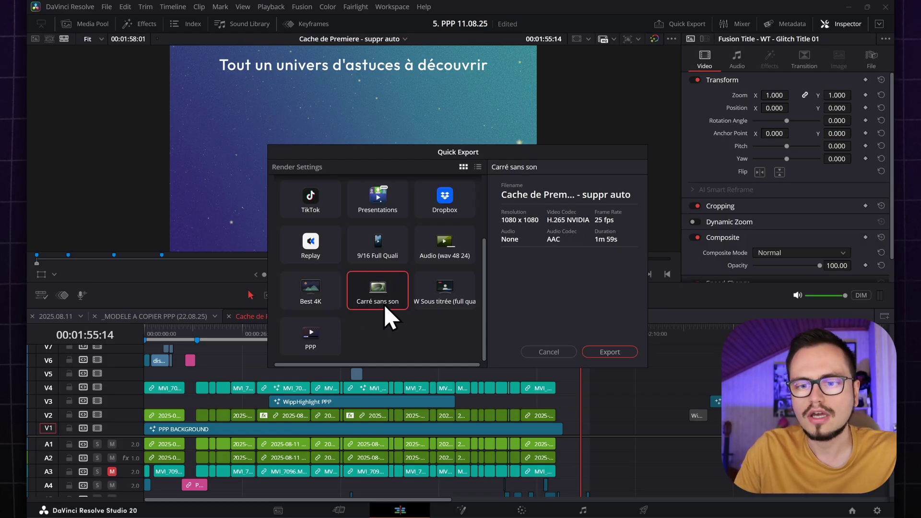
pyautogui.click(465, 303)
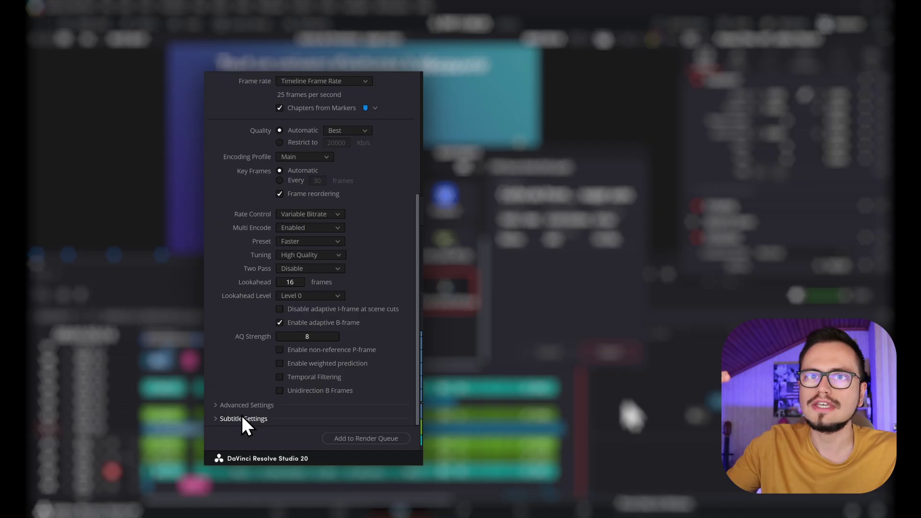
# In the render settings, enable subtitle export with the format Burn into video, then toggle subtitle export off and back on.
pyautogui.click(216, 419)
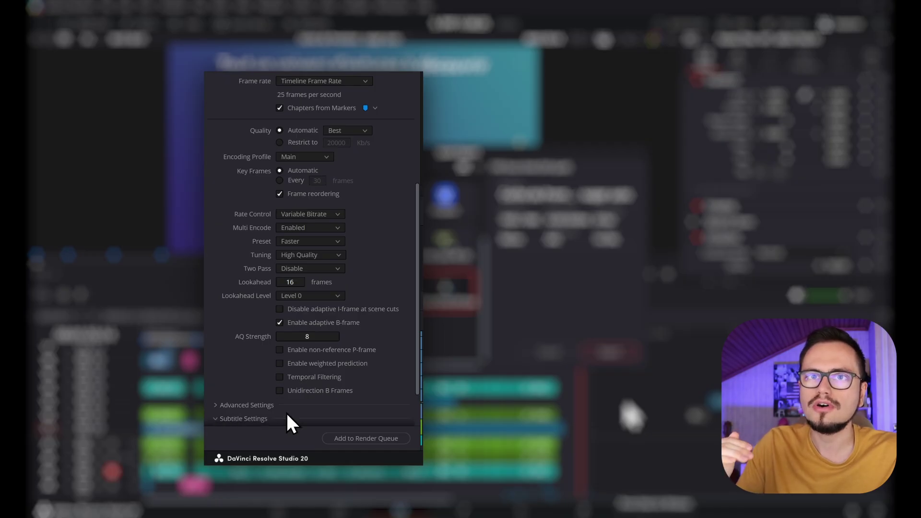
pyautogui.scroll(-2, 245, 403)
pyautogui.click(208, 383)
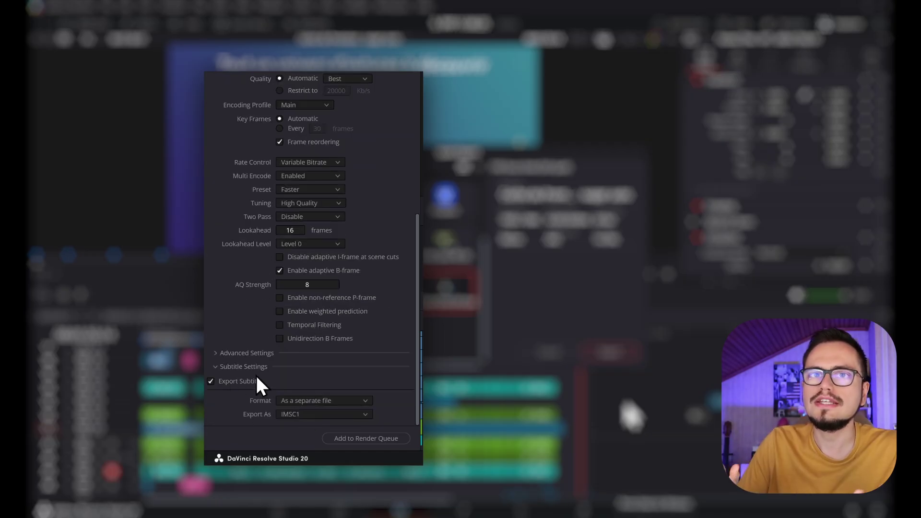
pyautogui.click(360, 400)
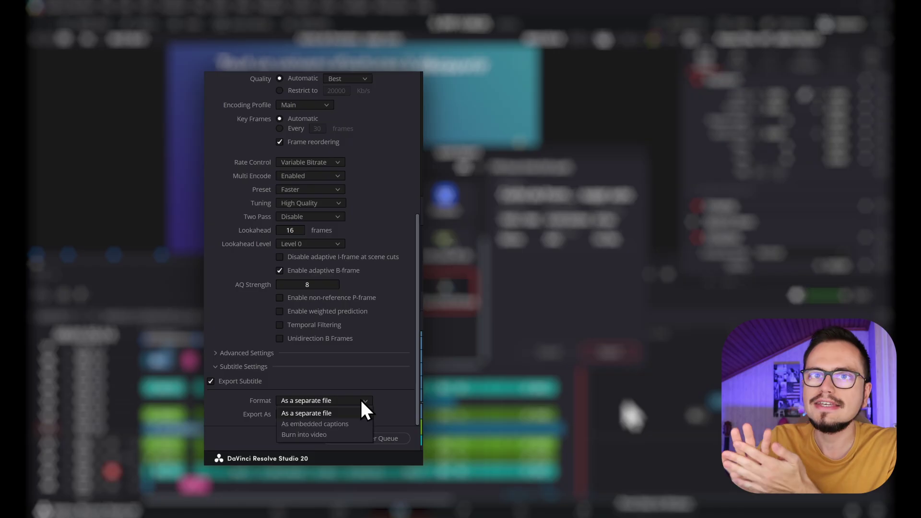
pyautogui.click(340, 434)
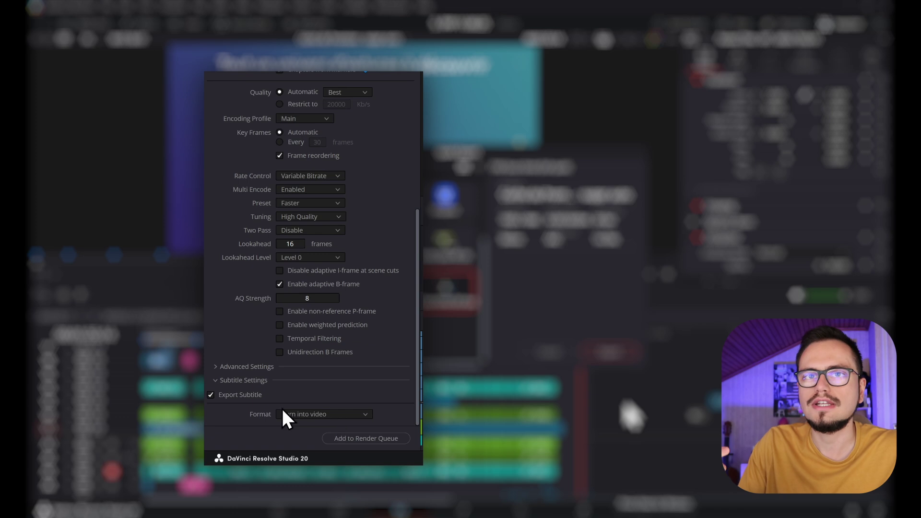
pyautogui.click(209, 395)
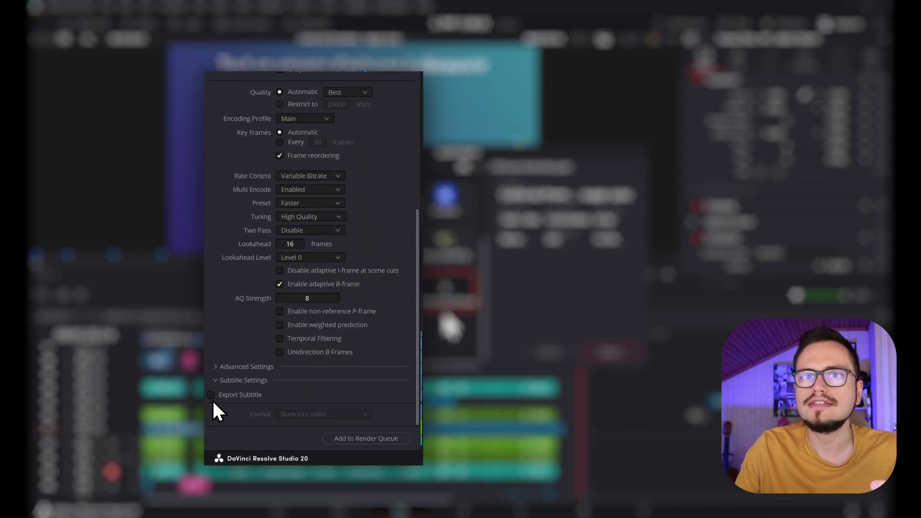
pyautogui.click(211, 396)
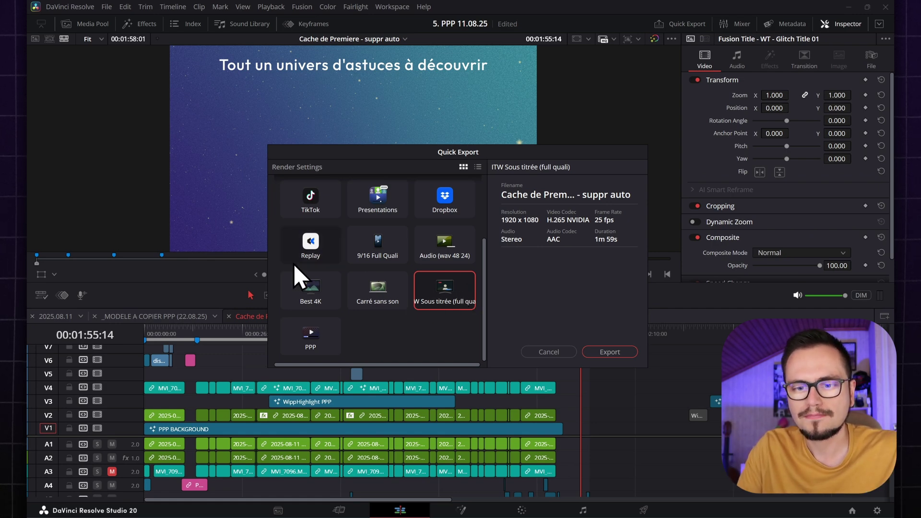
# Choose the PPP preset for quick export.
pyautogui.click(336, 341)
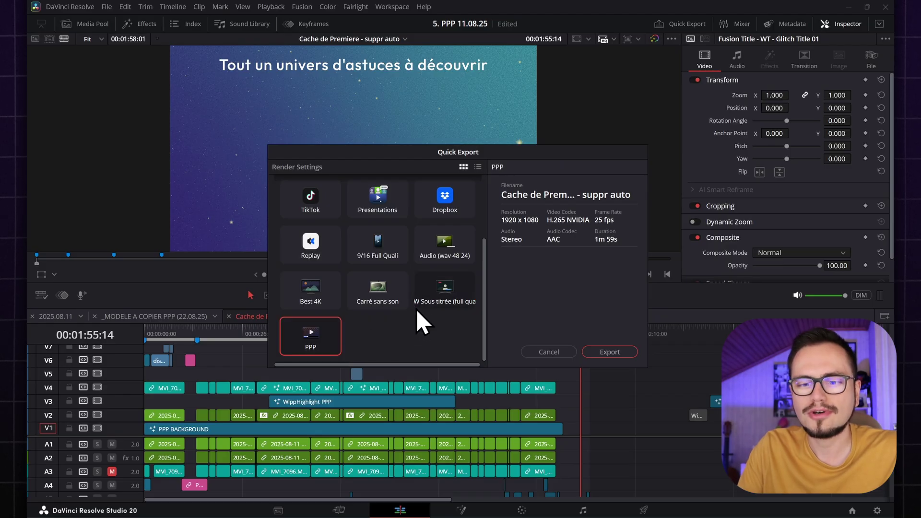